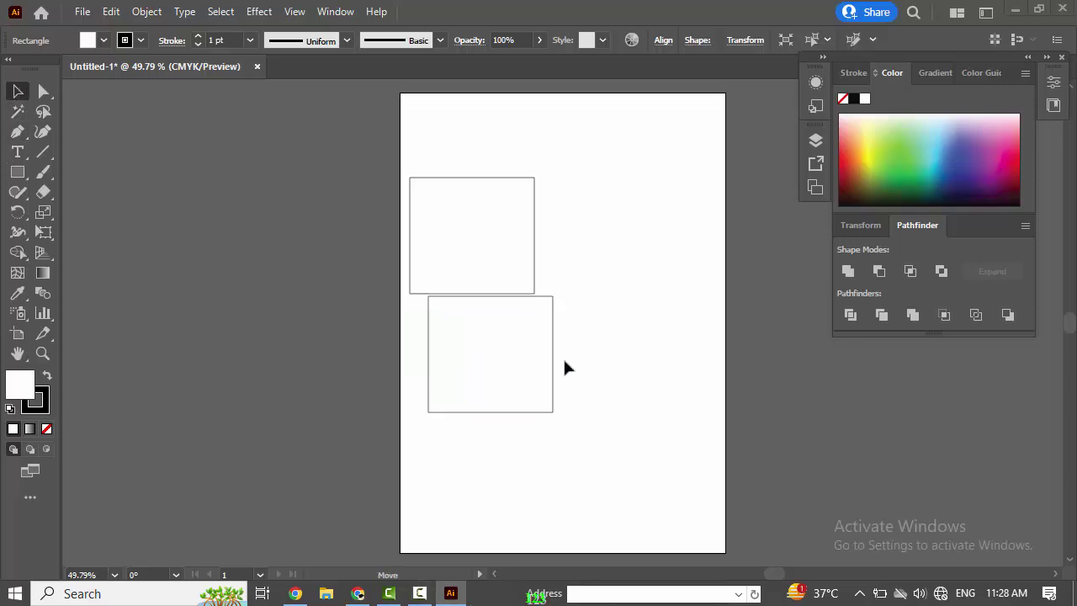
Delete the two stacked rectangles, leaving the artboard blank
key("Delete")
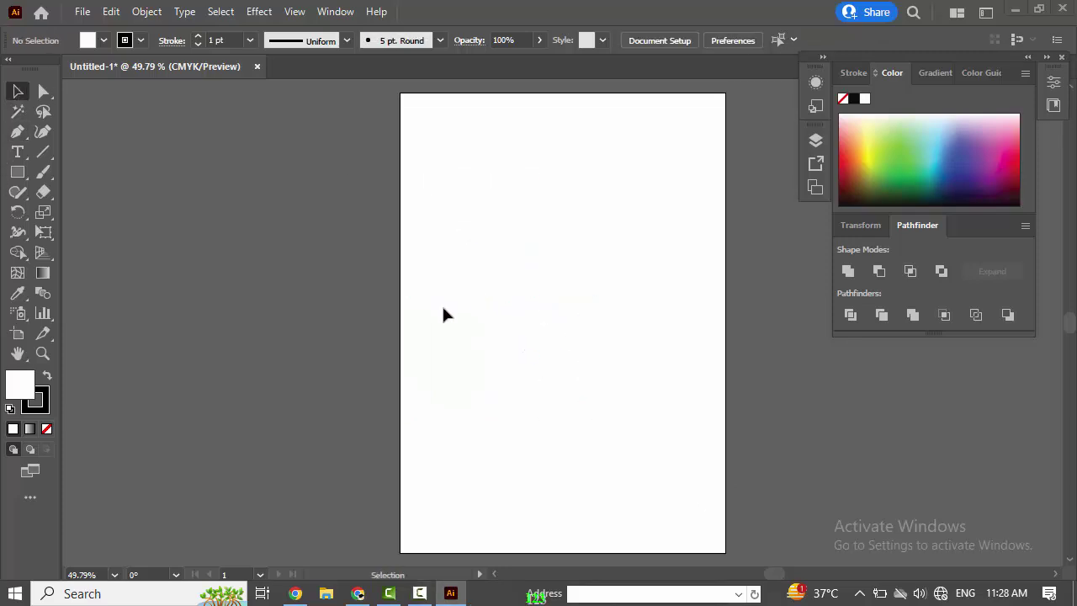
Draw a square near the top left, then Alt-drag copies directly below it and to that copy's right
left_click_drag(26, 179, 83, 169)
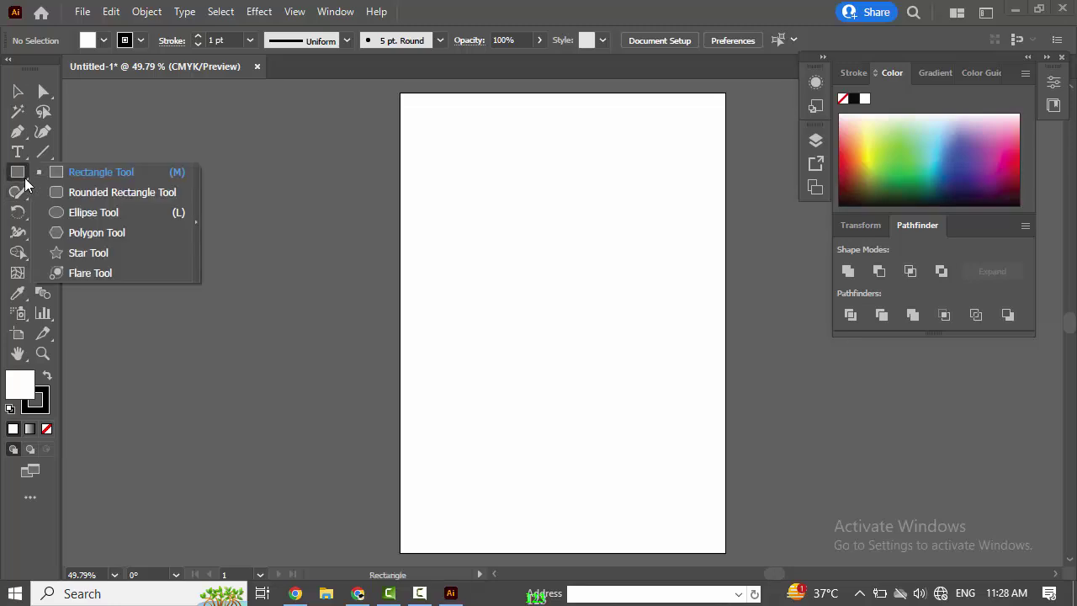
left_click_drag(426, 155, 569, 297)
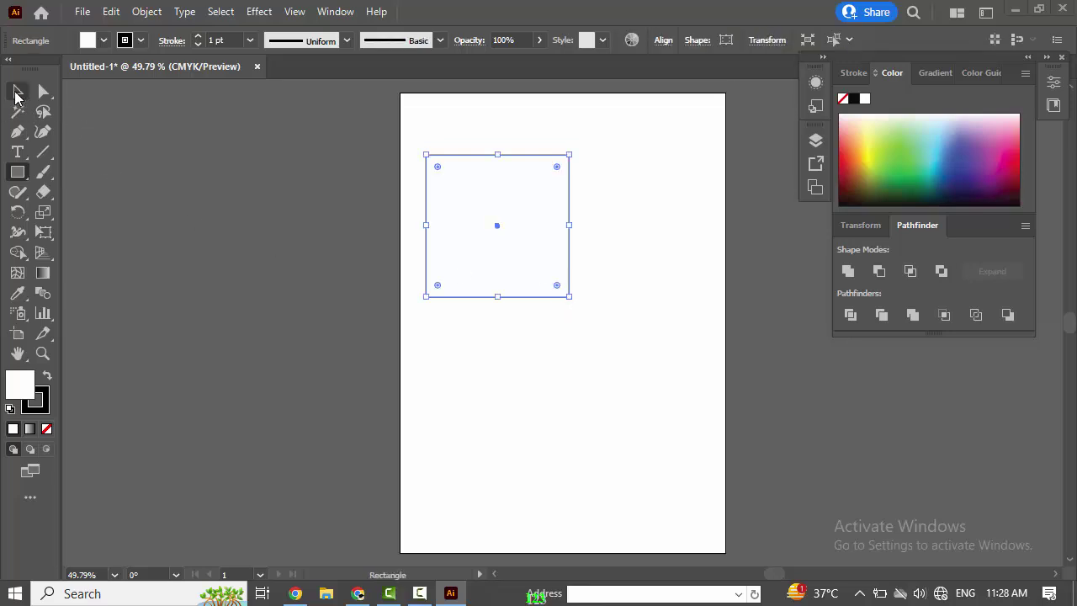
left_click(18, 91)
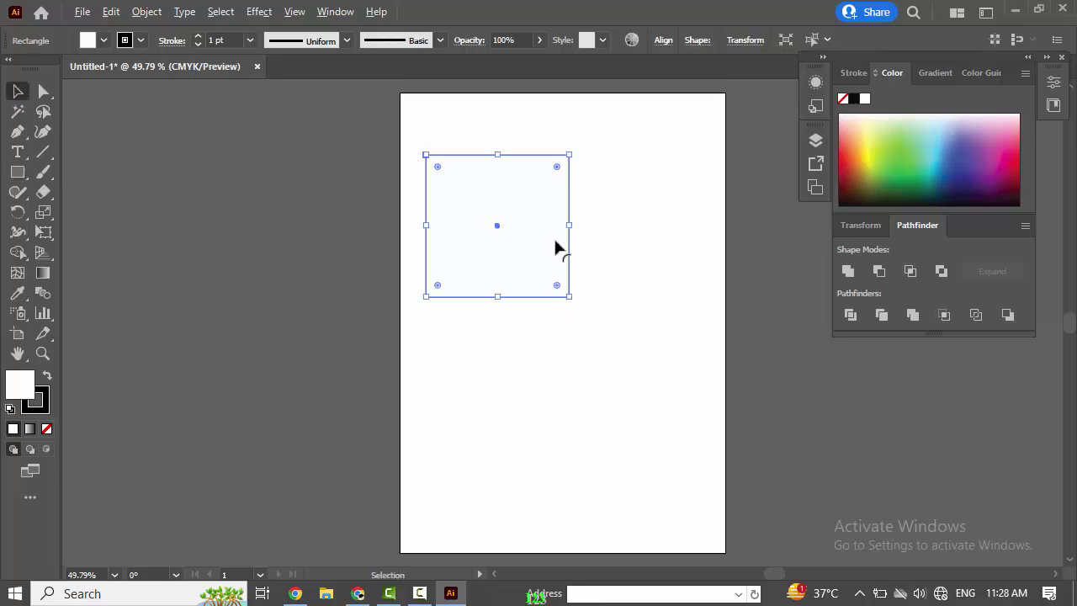
left_click_drag(556, 244, 555, 390)
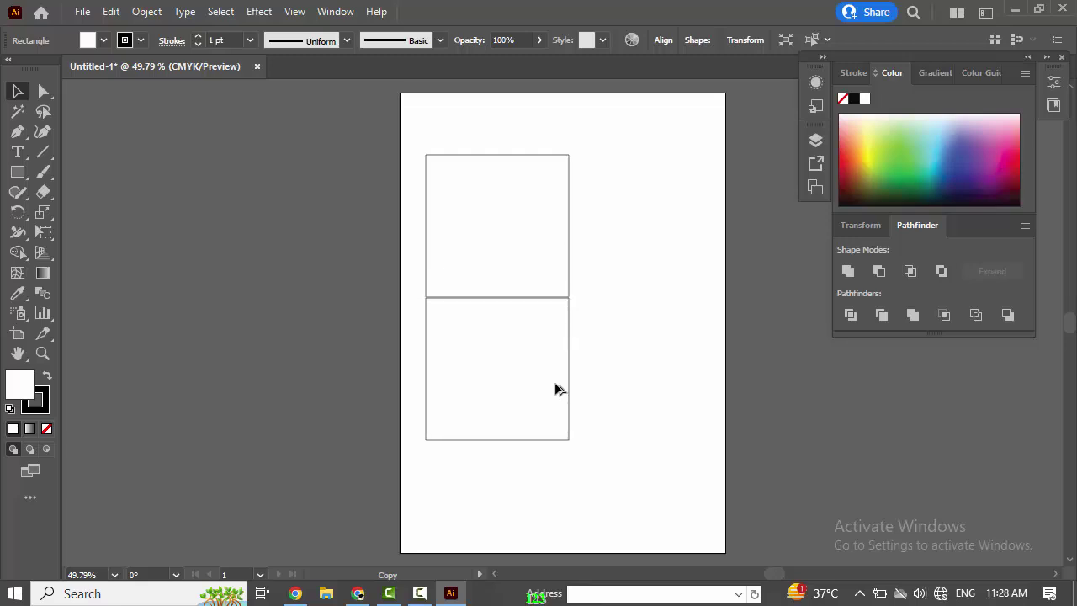
left_click_drag(548, 385, 690, 388)
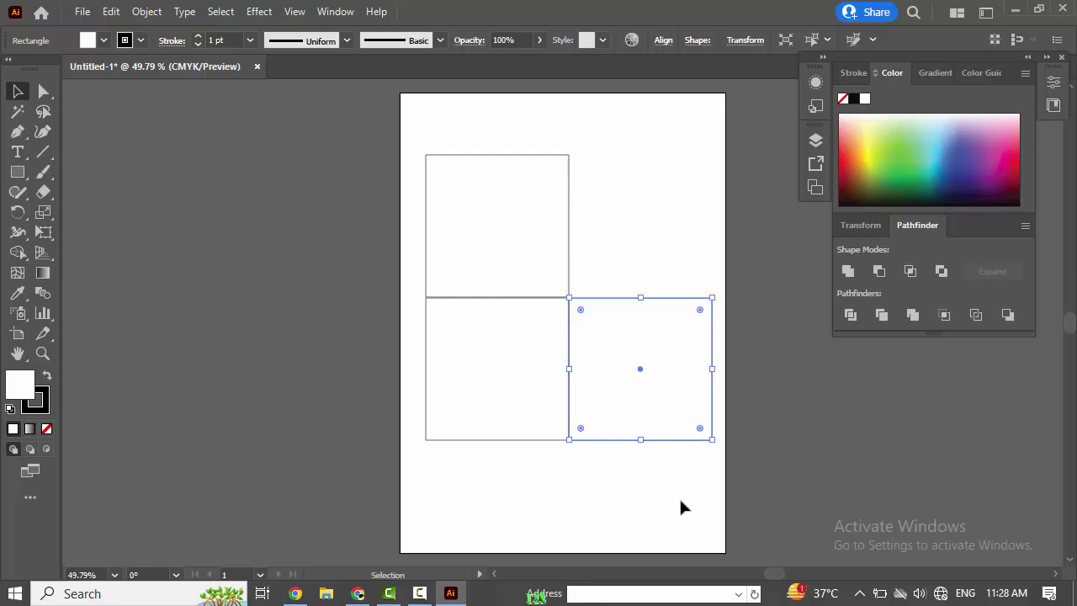
Using Direct Selection, skew the upper square's top edge into a slanted top face
left_click(43, 91)
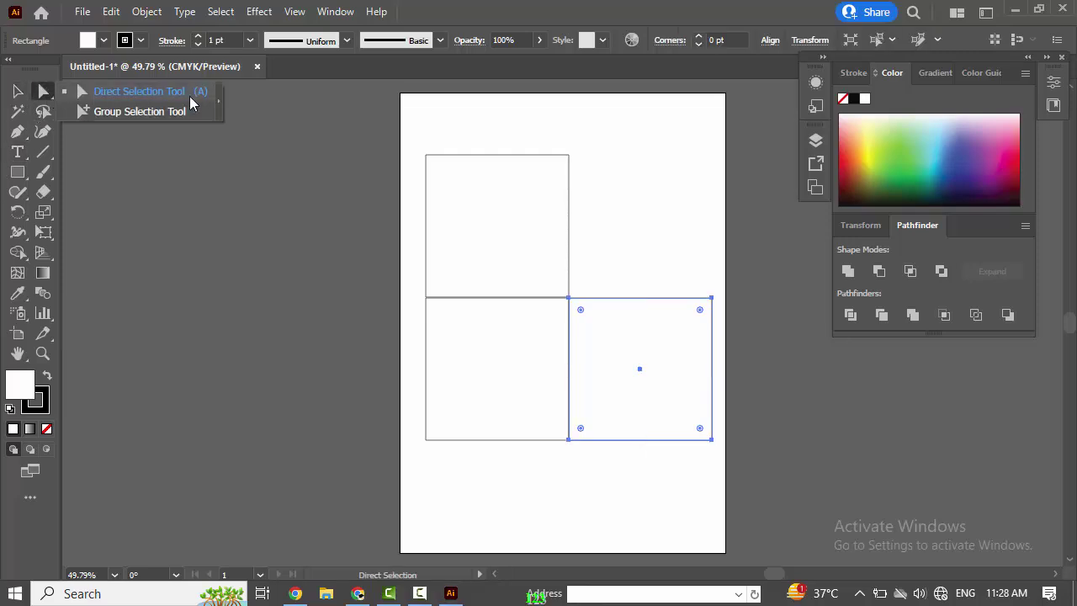
left_click(190, 96)
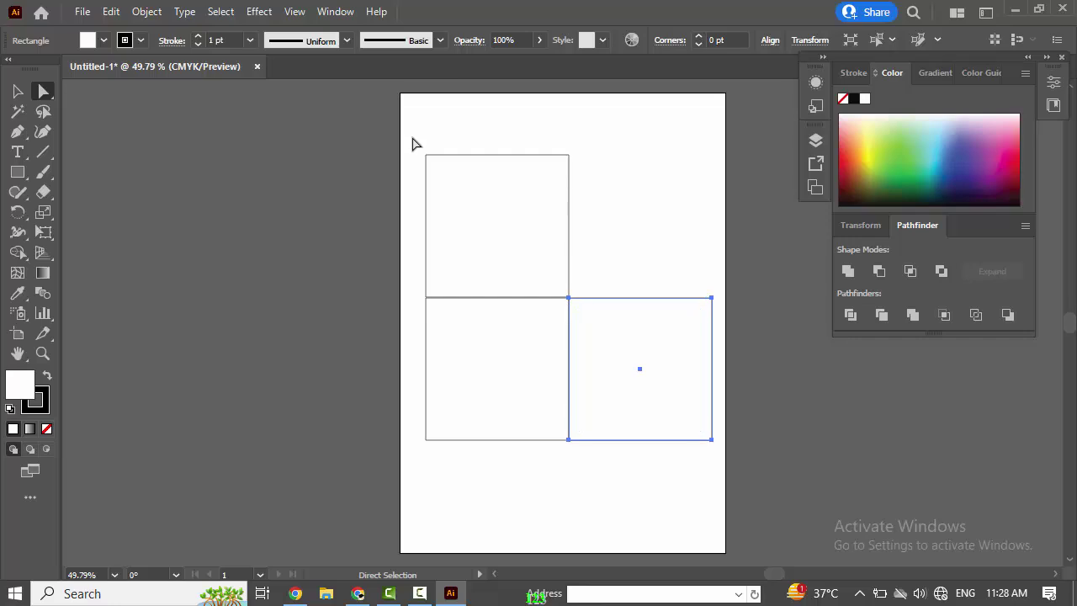
left_click_drag(412, 143, 641, 226)
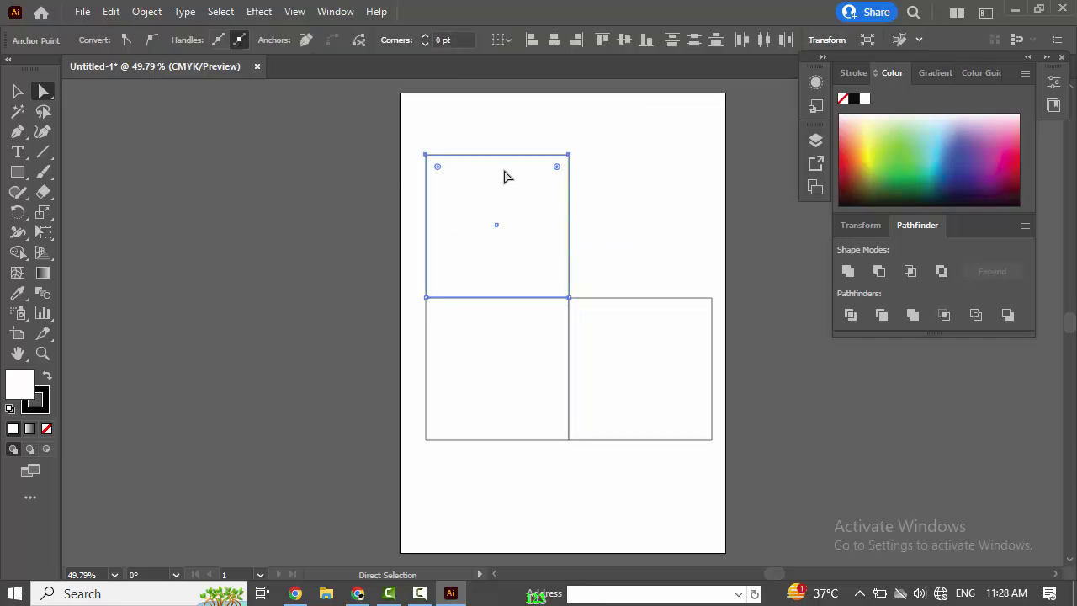
left_click_drag(493, 161, 633, 221)
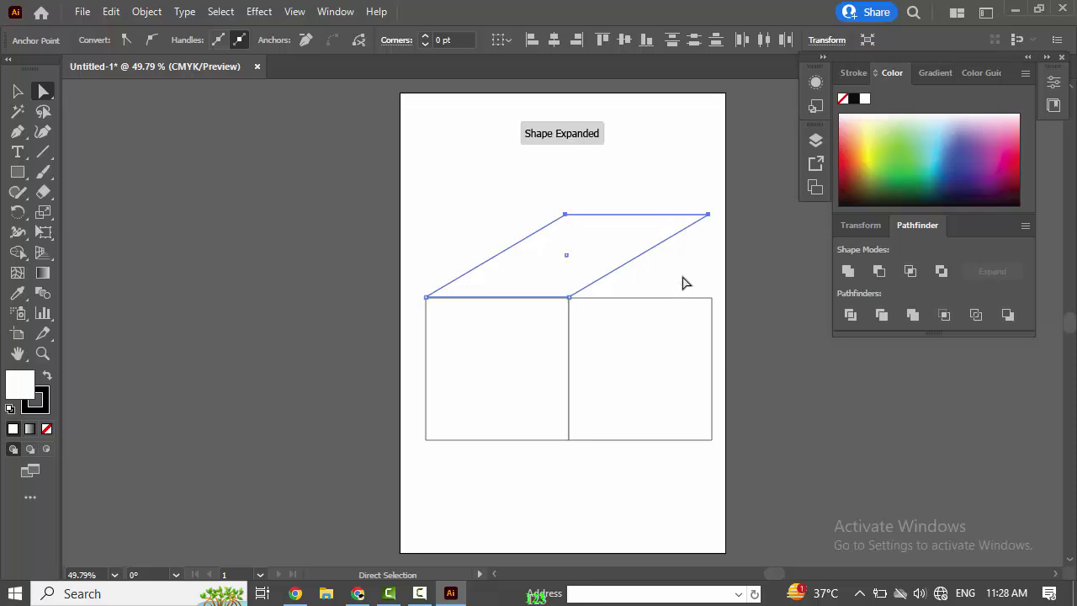
Skew the right square's right edge upward into the box's side face
left_click_drag(683, 282, 735, 498)
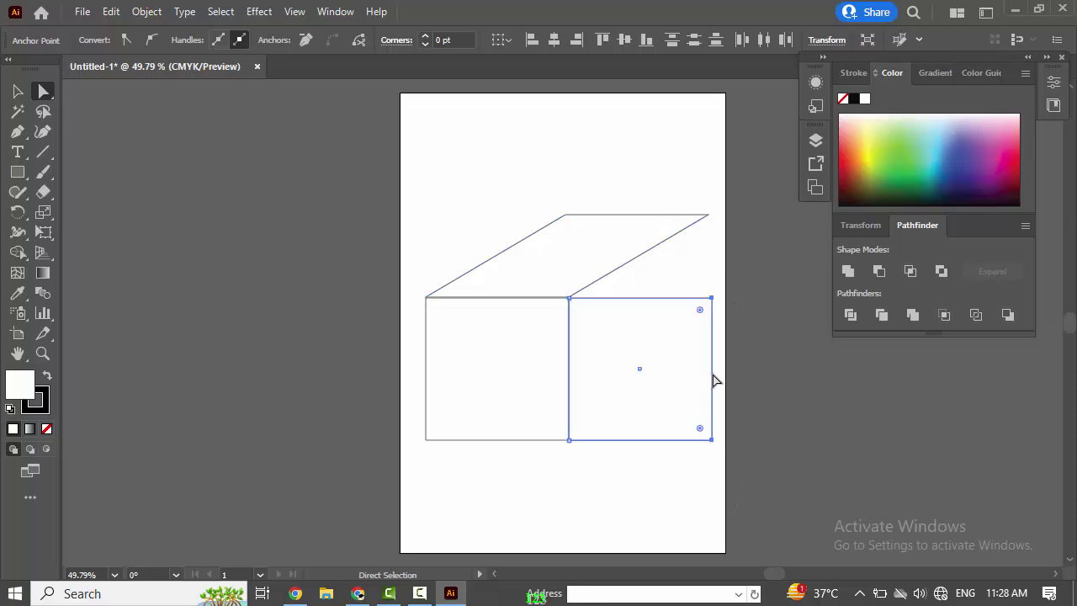
left_click_drag(713, 381, 711, 295)
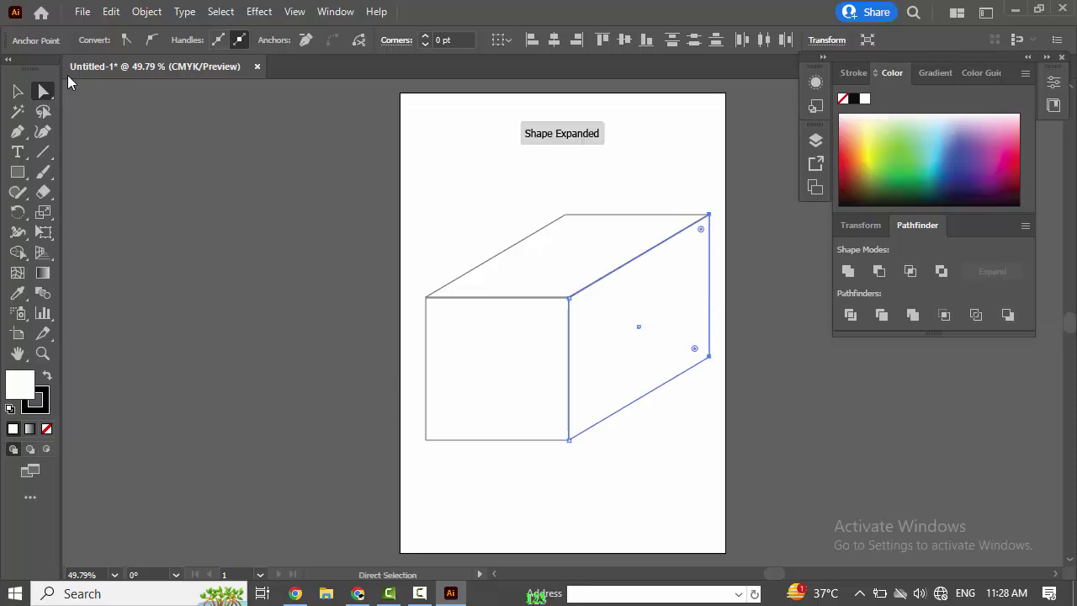
left_click(17, 91)
Select all three box faces and move the box higher on the page
left_click_drag(401, 164, 499, 355)
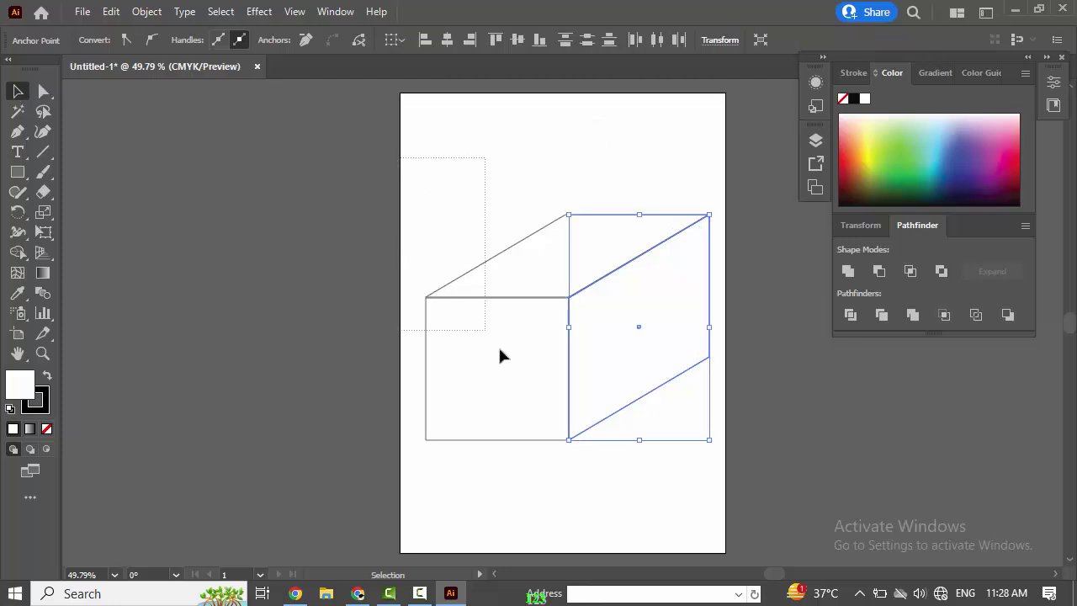
left_click_drag(770, 497, 728, 508)
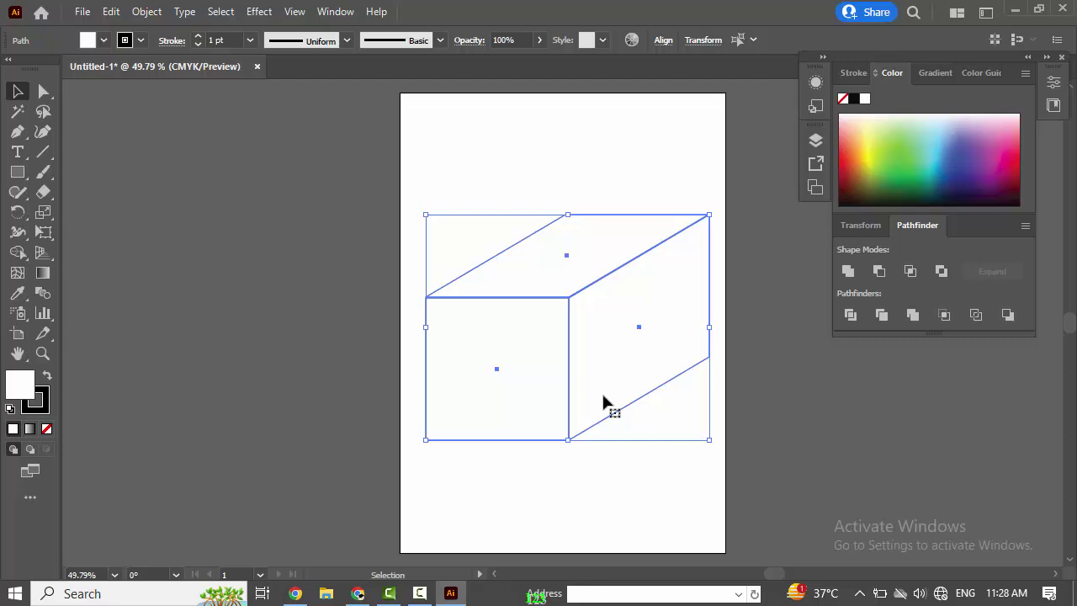
left_click_drag(603, 402, 597, 301)
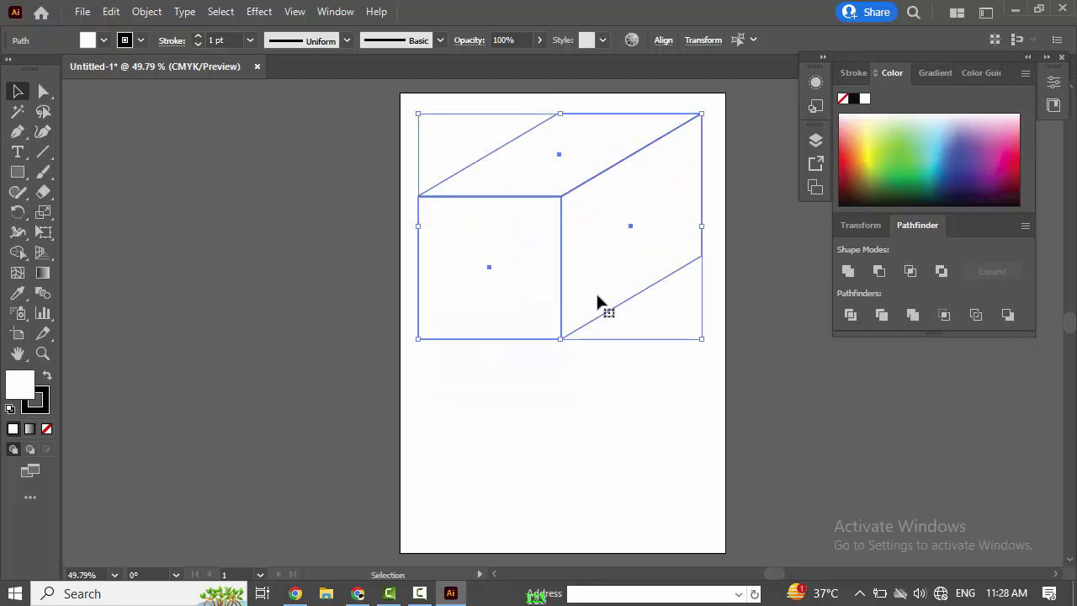
Alt-drag a duplicate of the box below the original, then deselect
left_click_drag(598, 301, 606, 513)
left_click(602, 278)
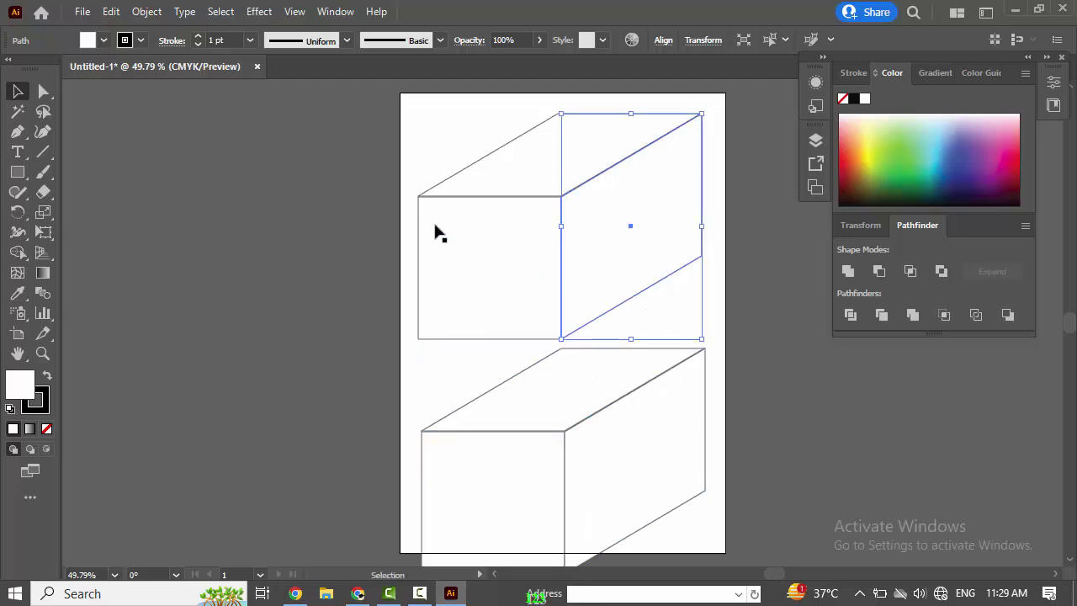
left_click(426, 147)
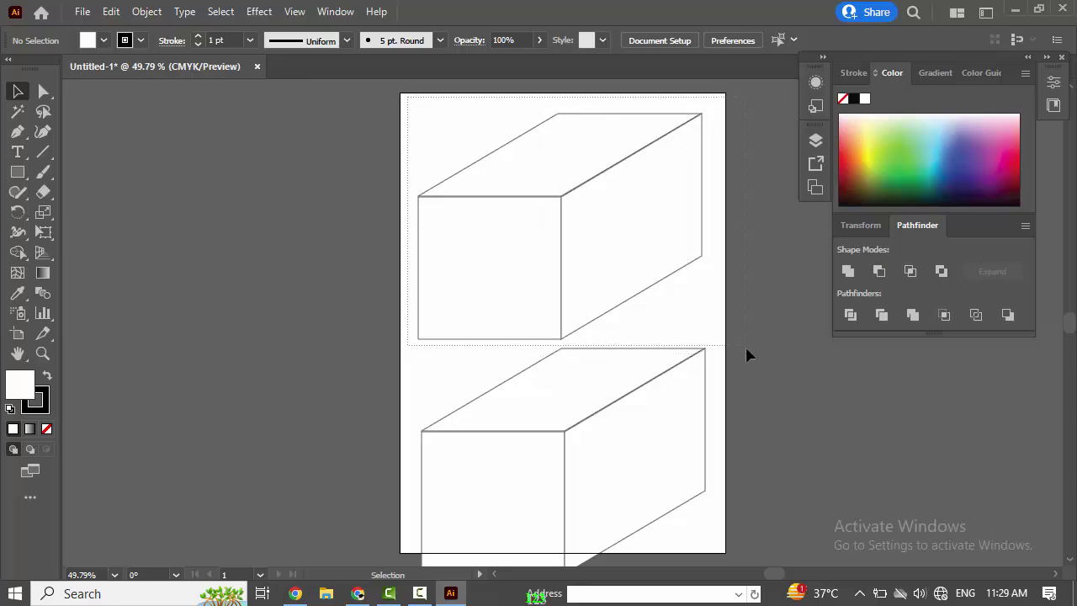
Move the top box further up and delete the bottom box
left_click_drag(746, 347, 638, 289)
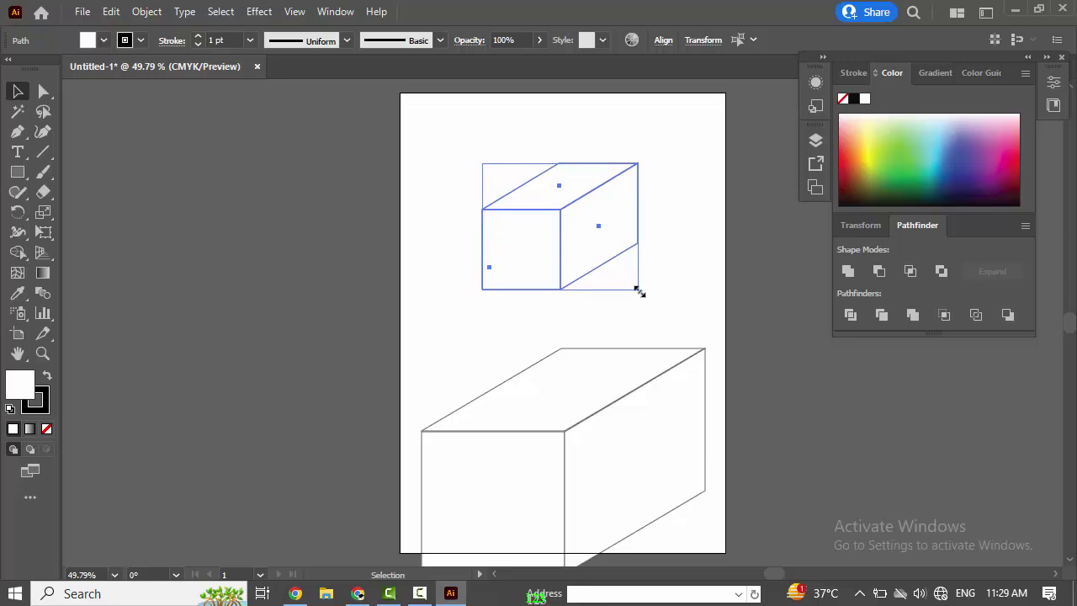
left_click_drag(588, 240, 589, 185)
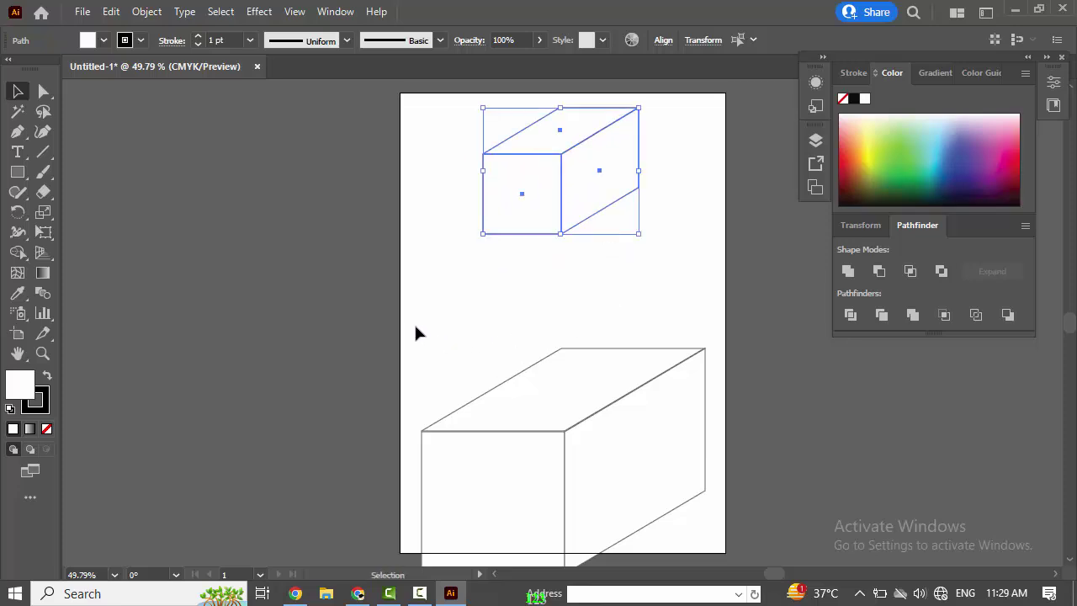
left_click_drag(530, 526, 723, 563)
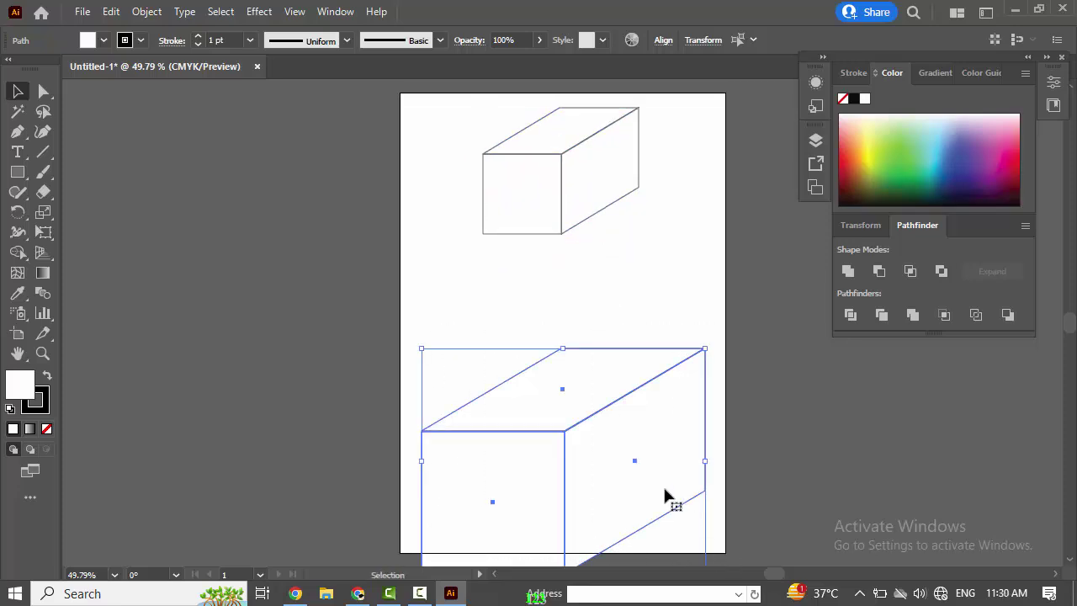
key("Delete")
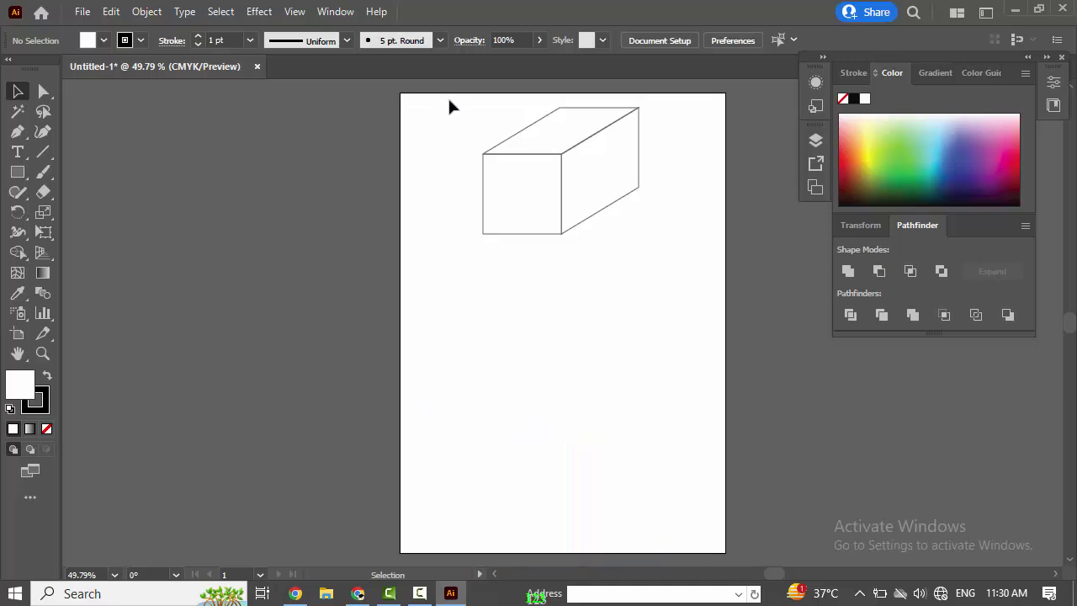
Alt-drag a fresh copy of the top box beneath it, deselect, and bring up the selection tools
left_click(538, 171)
left_click(441, 126)
left_click_drag(450, 97, 618, 193)
left_click_drag(702, 308, 688, 306)
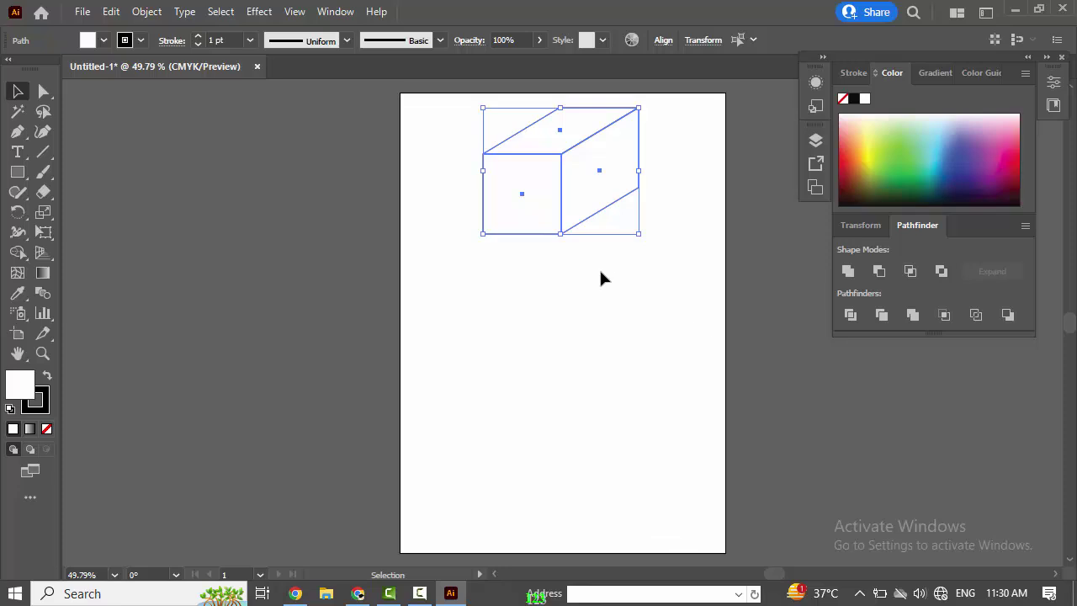
left_click_drag(578, 202, 572, 388)
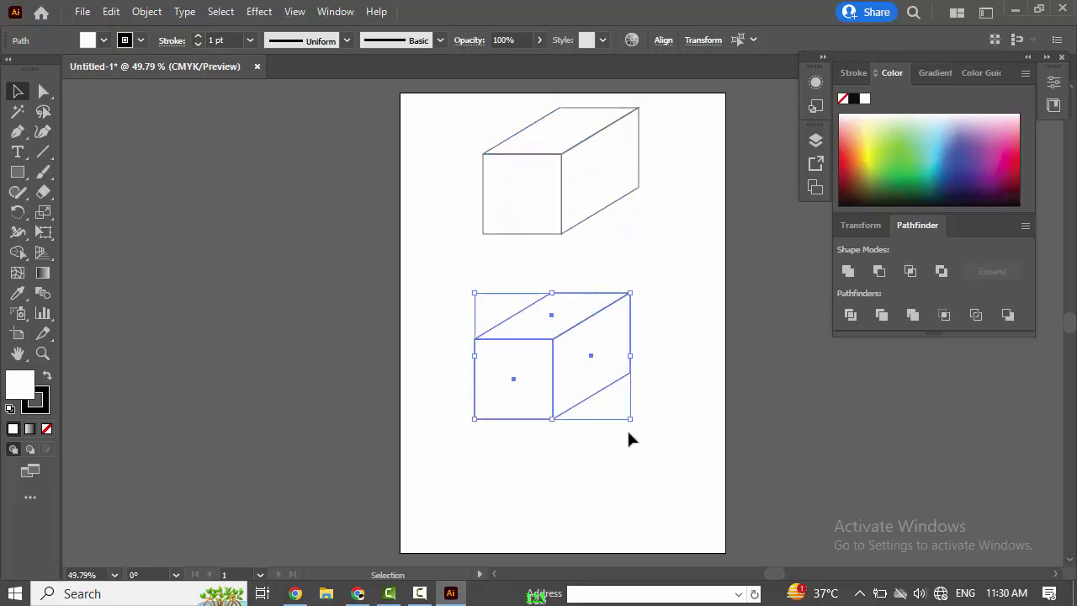
left_click(430, 367)
left_click_drag(44, 91, 107, 101)
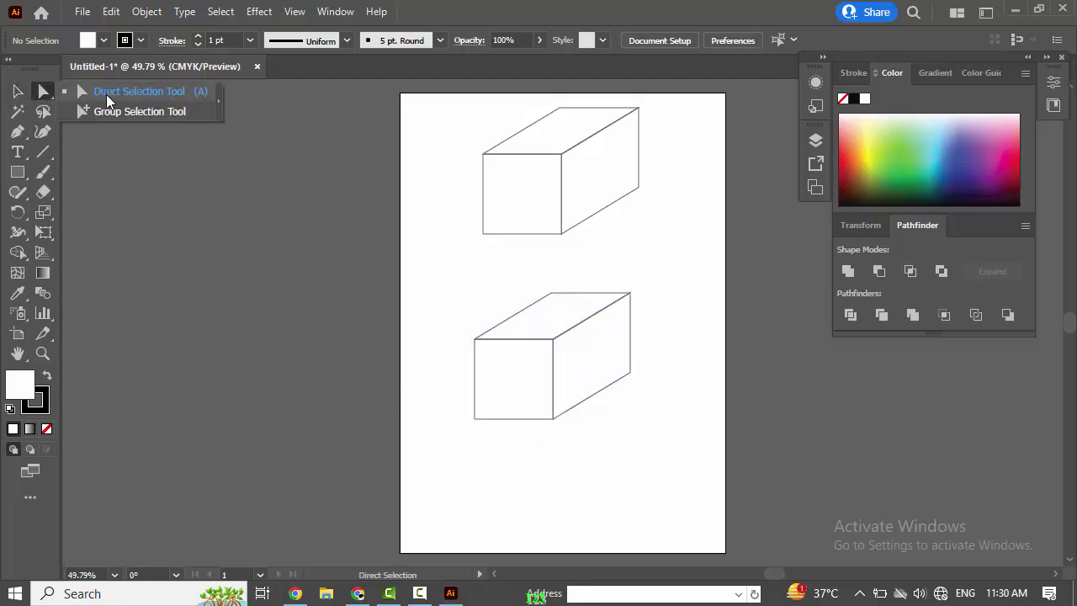
left_click(108, 101)
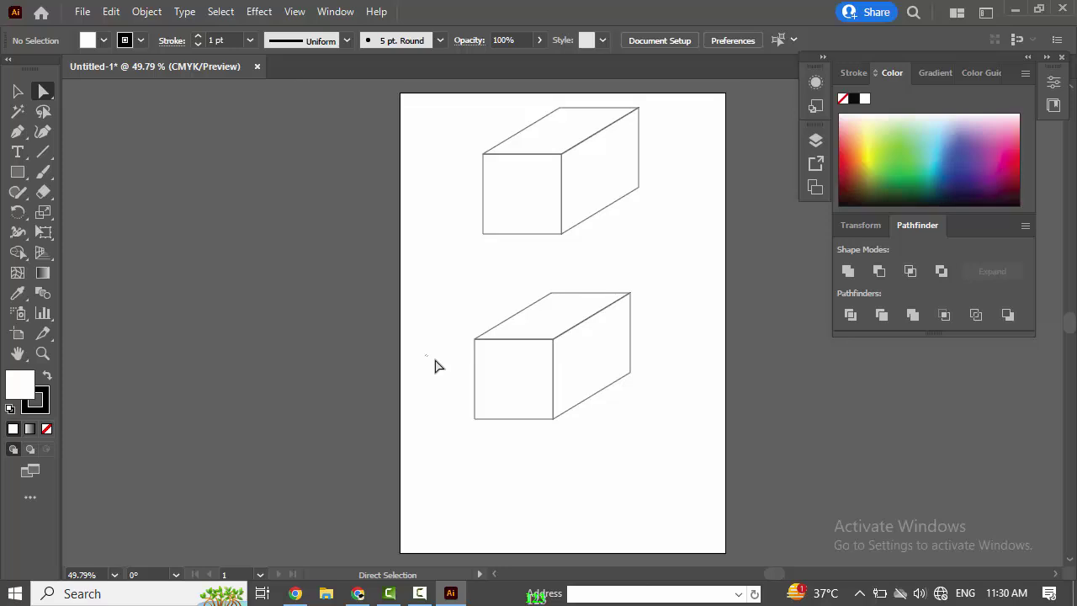
left_click_drag(435, 365, 678, 464)
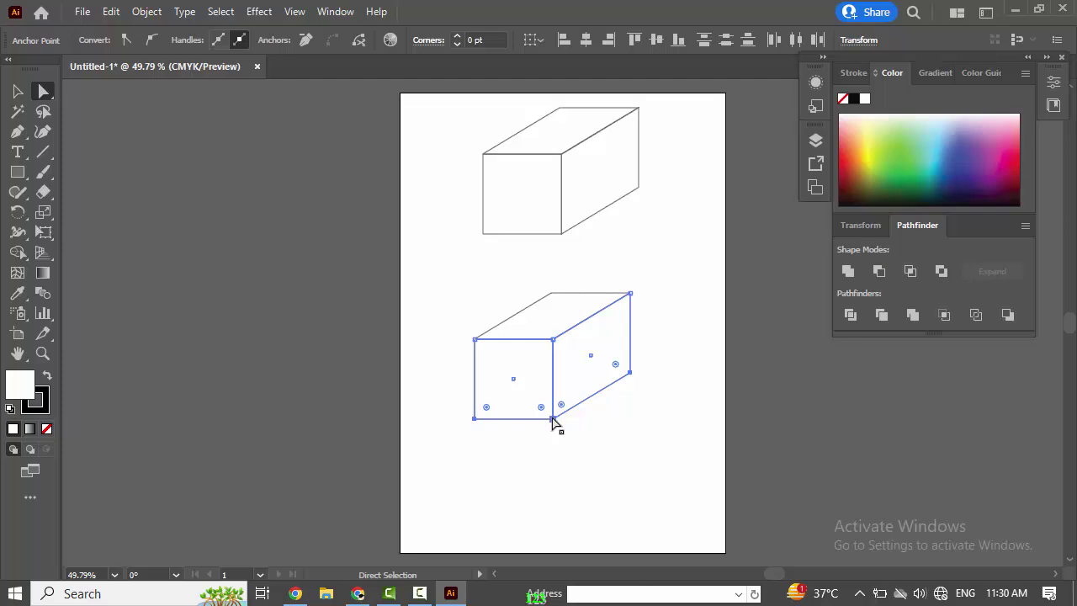
left_click_drag(553, 419, 553, 409)
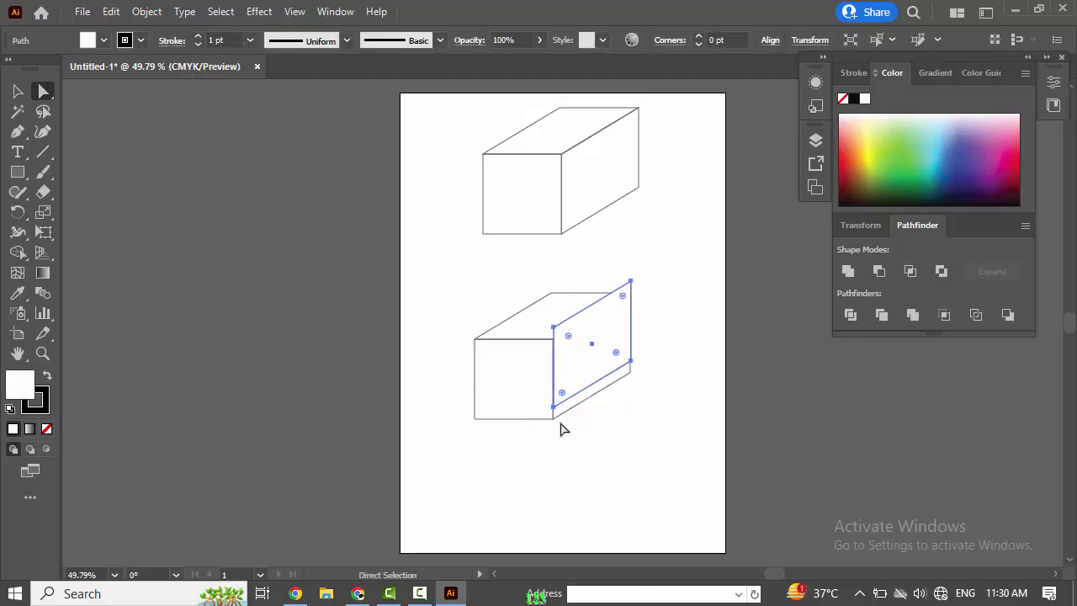
key("ctrl+z")
key("ctrl+z")
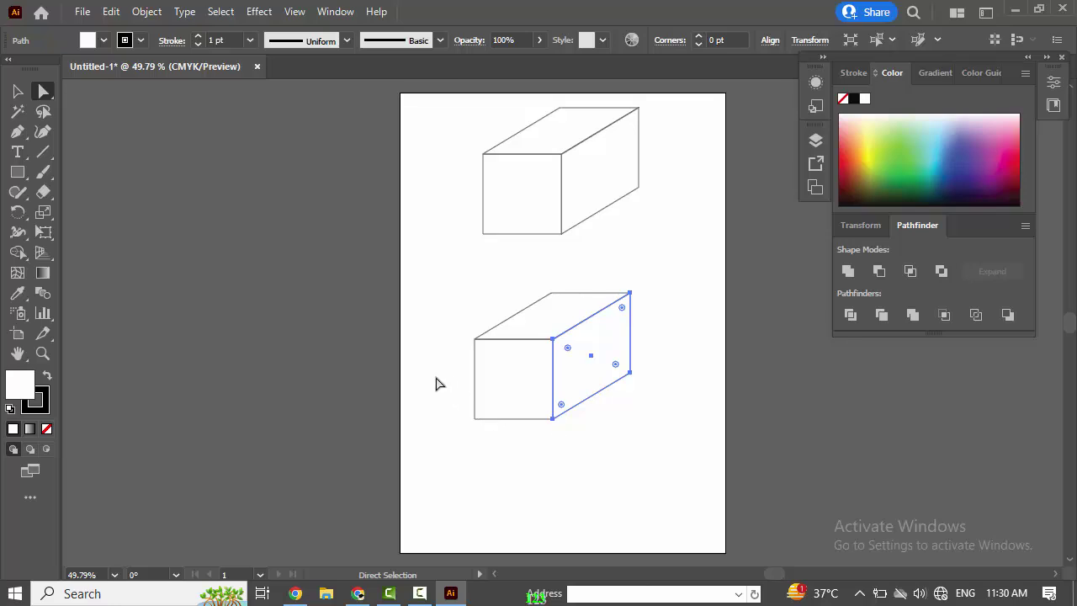
left_click(432, 363)
left_click_drag(429, 358, 687, 464)
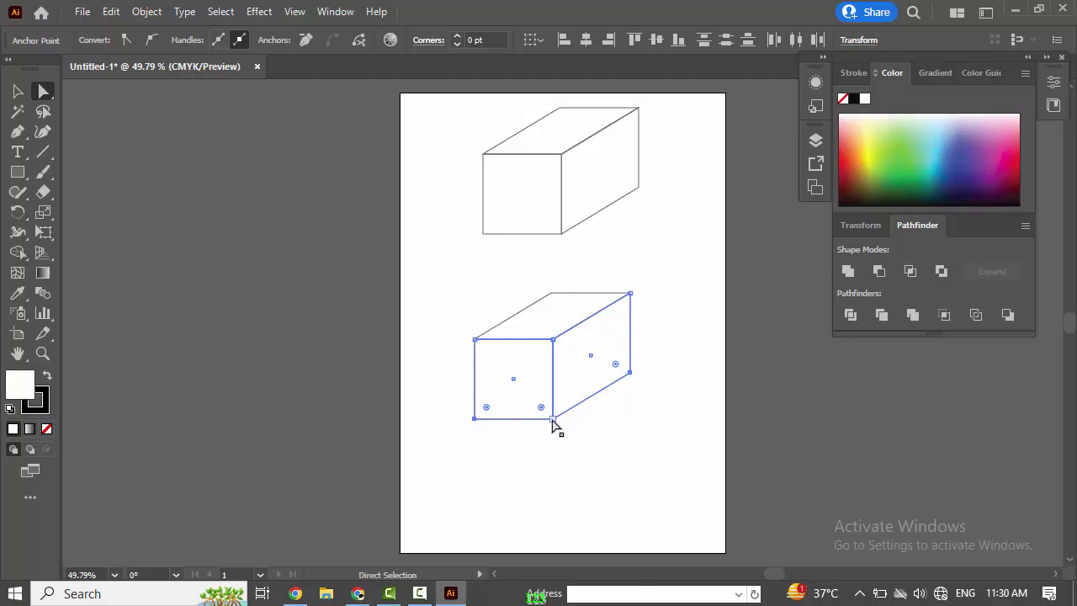
left_click(552, 420)
left_click(557, 431)
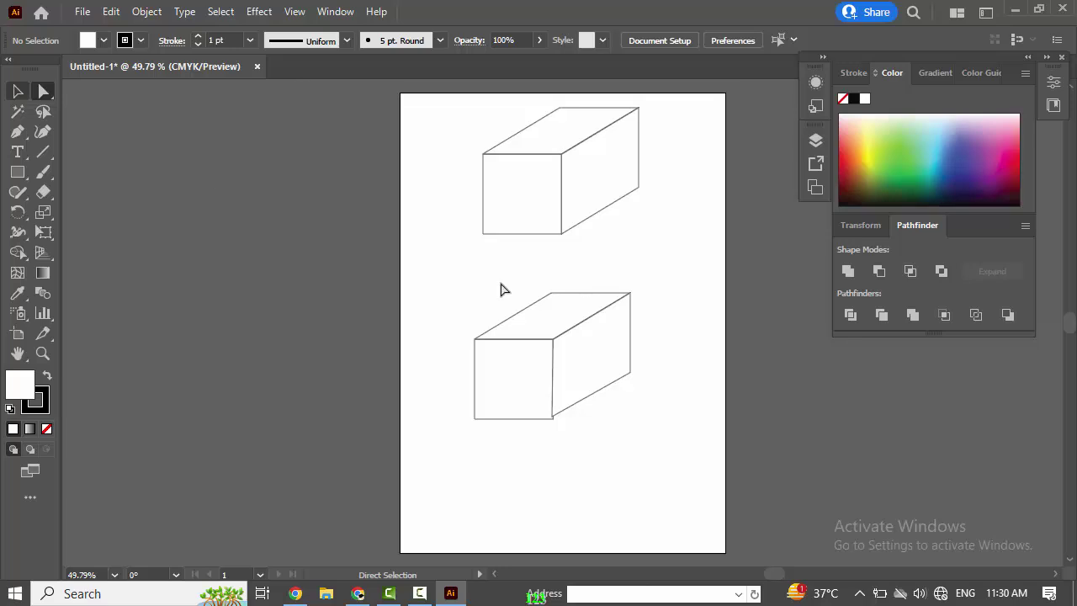
left_click_drag(440, 351, 703, 477)
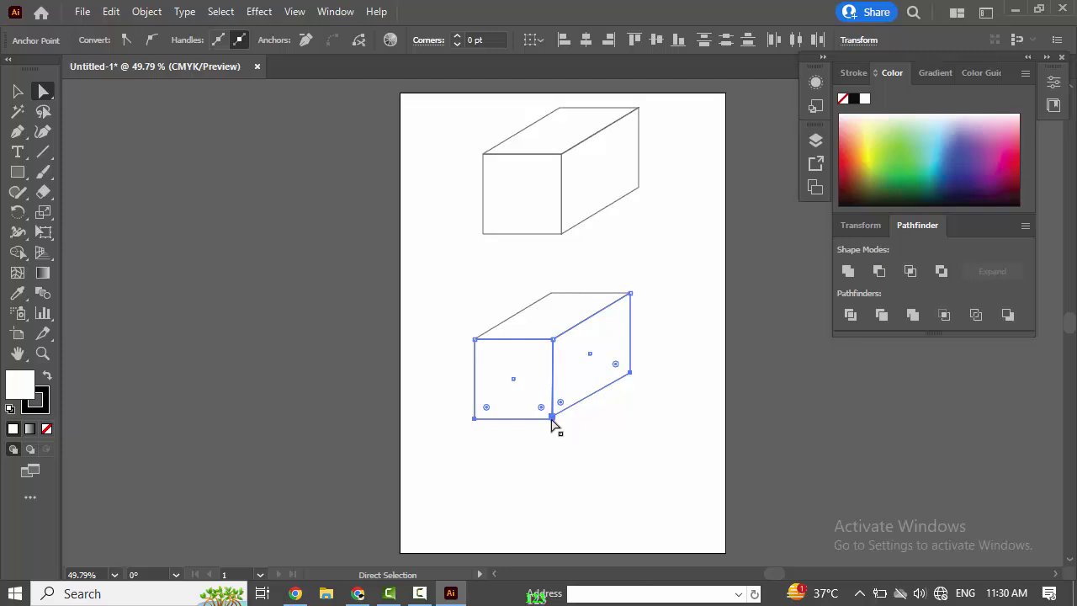
left_click_drag(552, 420, 557, 373)
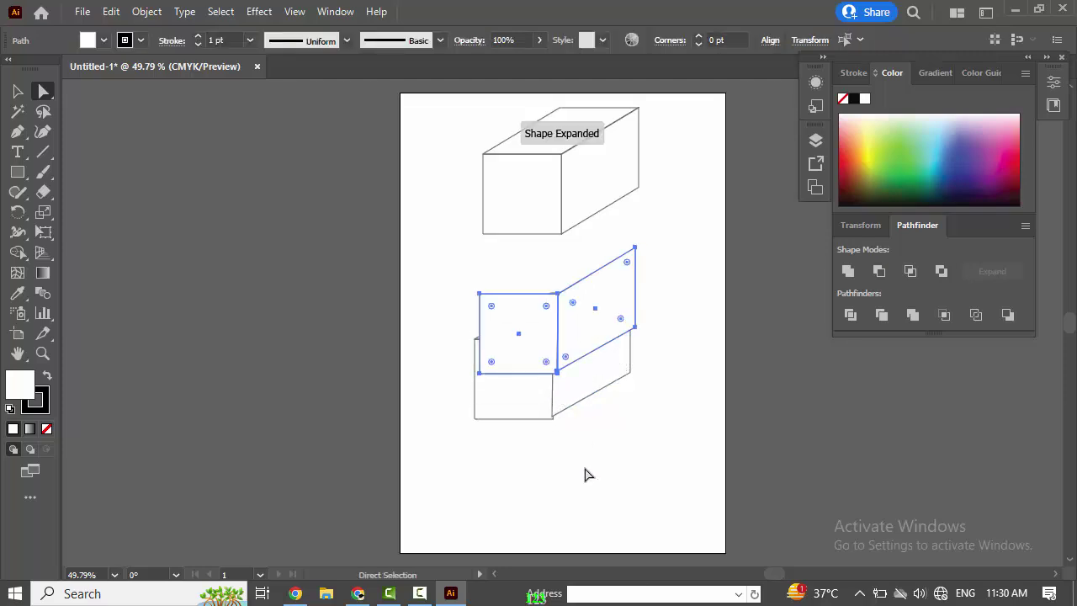
key("ctrl+z")
key("ctrl+z")
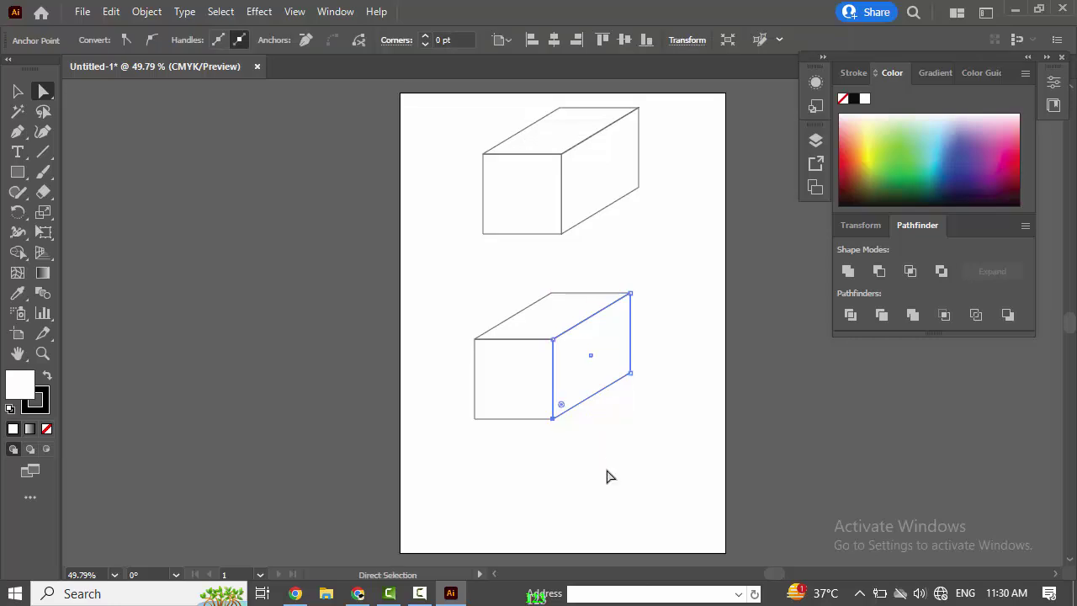
left_click(610, 476)
left_click_drag(432, 343, 658, 430)
left_click(624, 515)
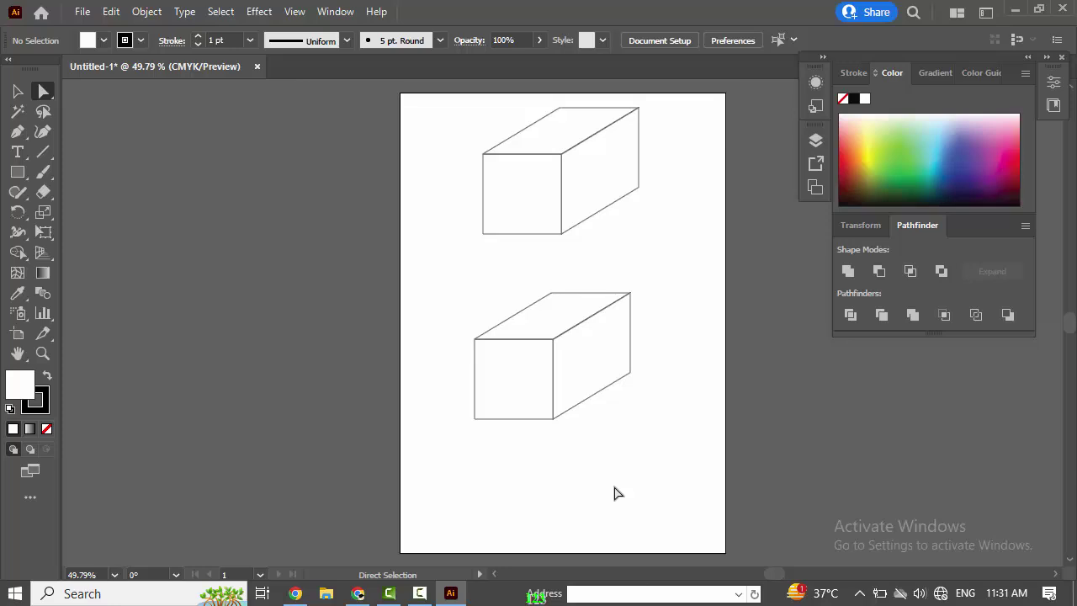
Raise the lower box's bottom anchor points into a shallow slab, then select the flattened box
left_click_drag(429, 356, 701, 463)
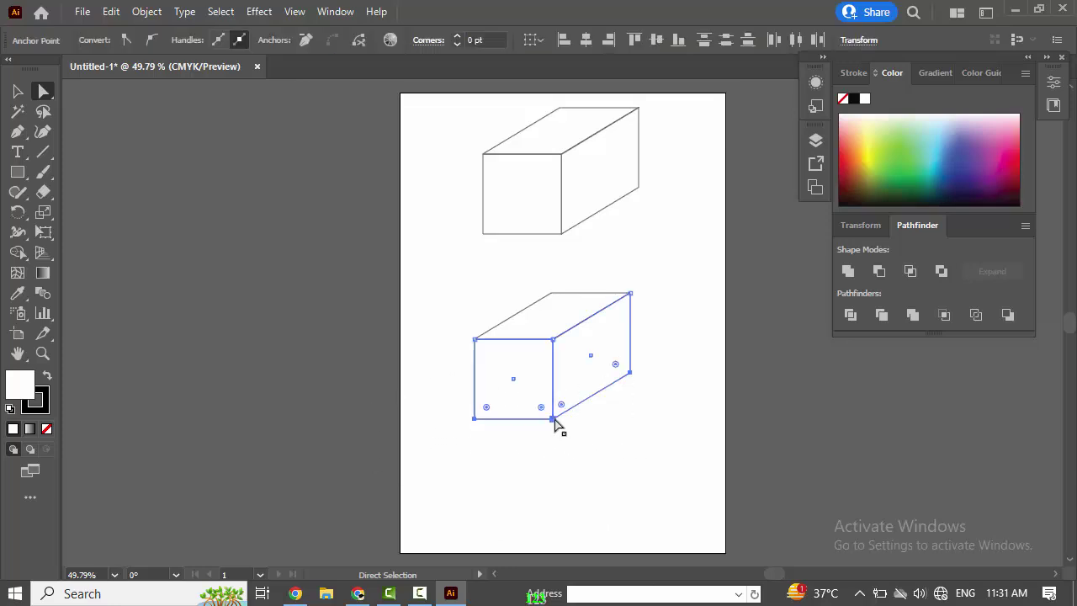
left_click_drag(553, 421, 557, 380)
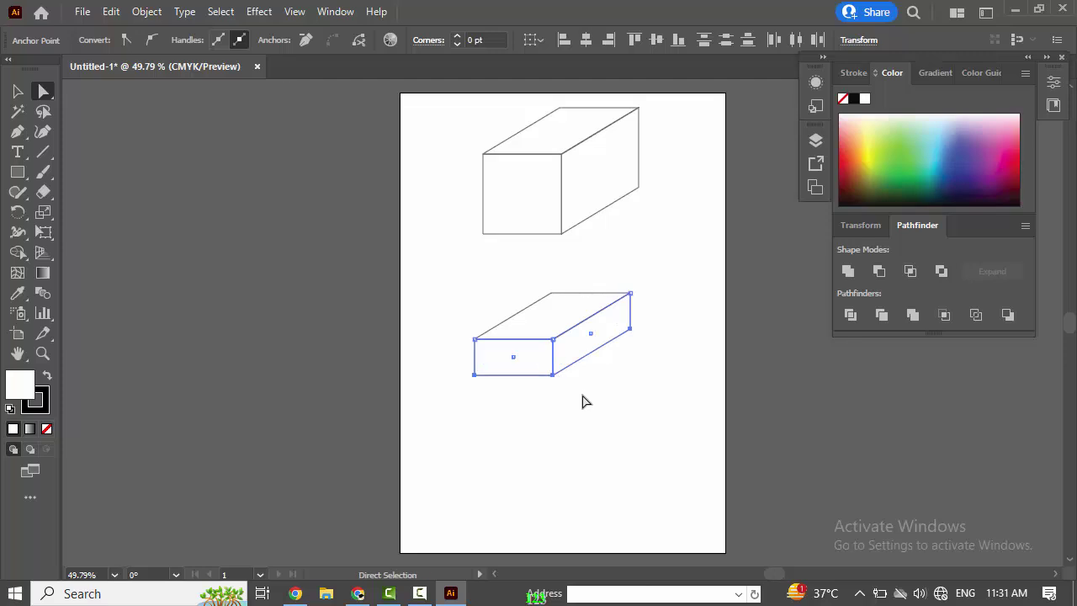
left_click(445, 331)
left_click_drag(425, 264, 692, 429)
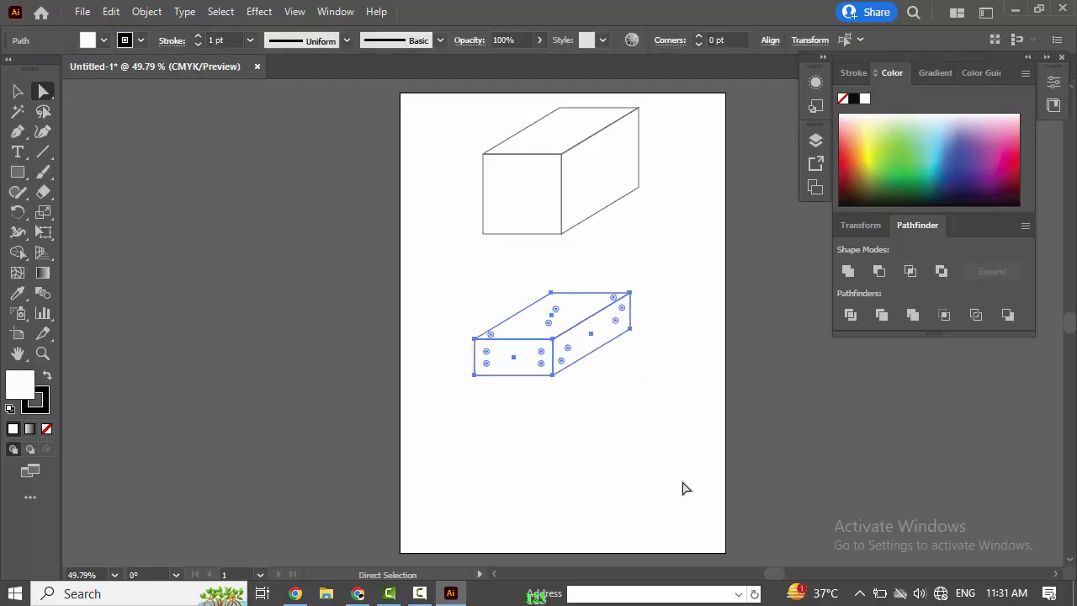
left_click(17, 91)
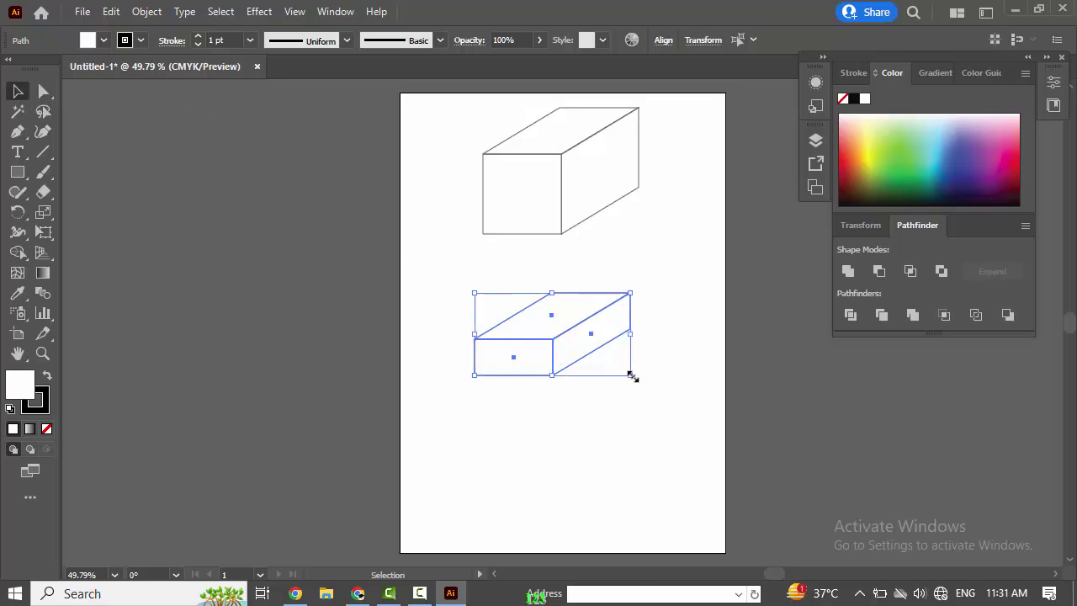
Enlarge the flattened box slightly and increase its stroke weight to 4 pt
left_click_drag(631, 374, 640, 385)
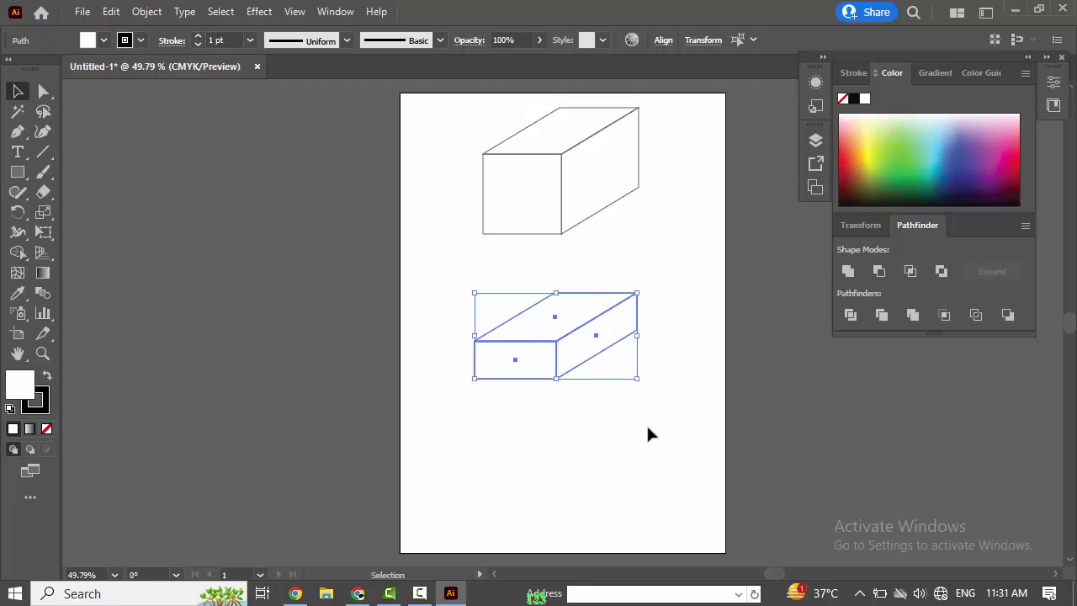
left_click(199, 35)
left_click(199, 36)
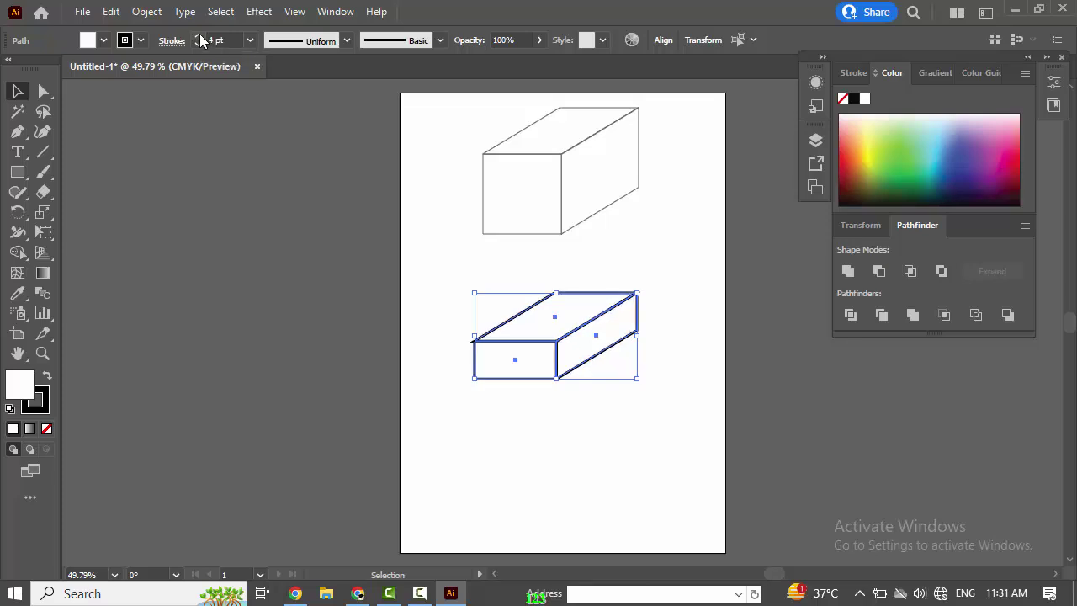
left_click(507, 404)
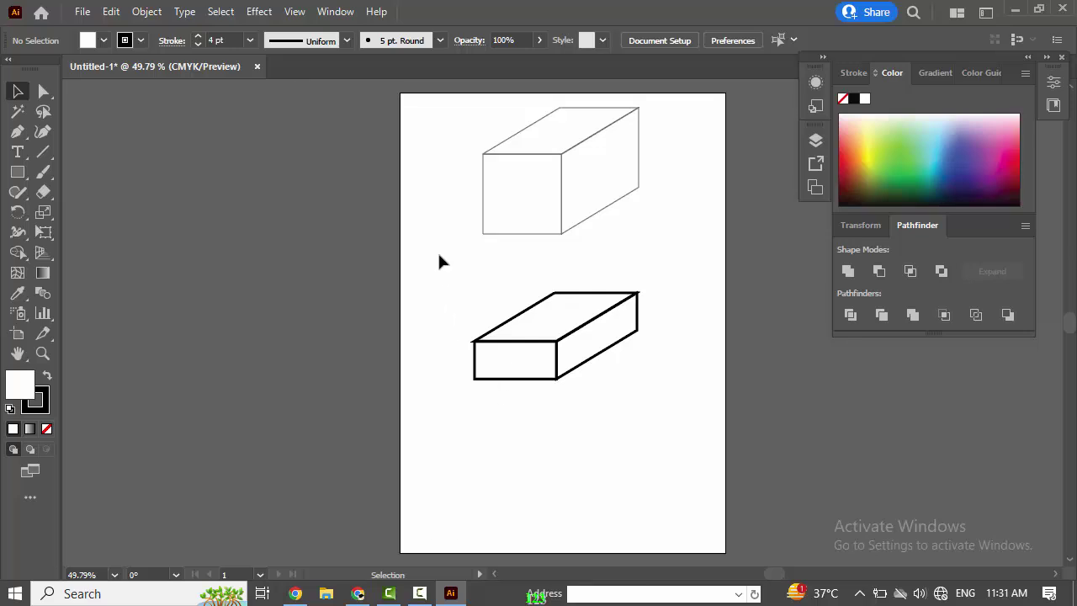
left_click_drag(624, 386, 630, 409)
Set the 4 pt slab as a lid on the upper box, then delete the whole drawing
mouse_move(577, 361)
left_mouse_down()
mouse_move(570, 171)
mouse_move(584, 166)
left_mouse_up()
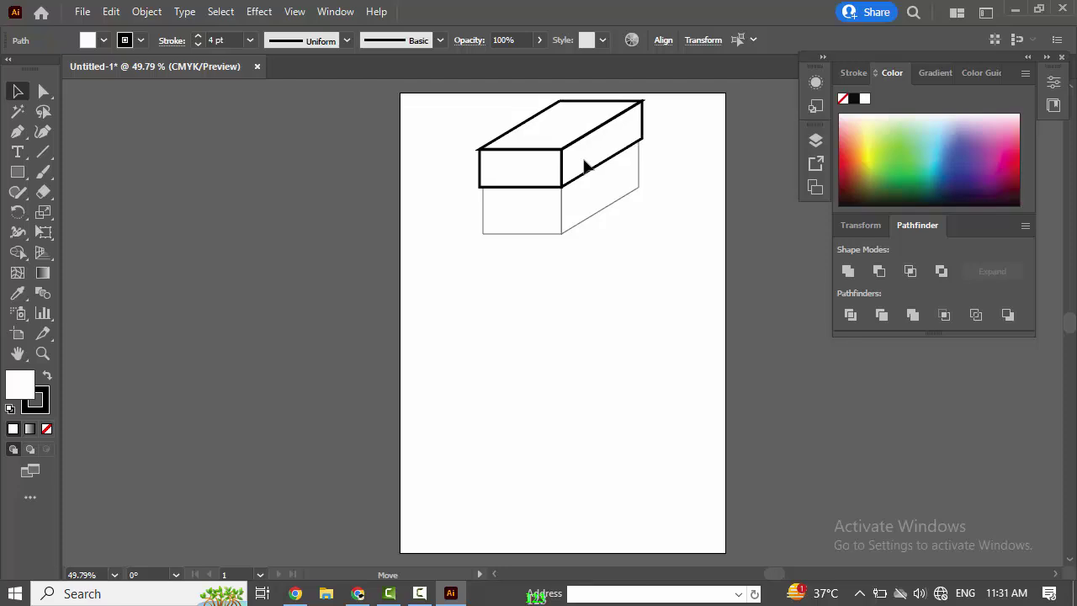
left_click(615, 408)
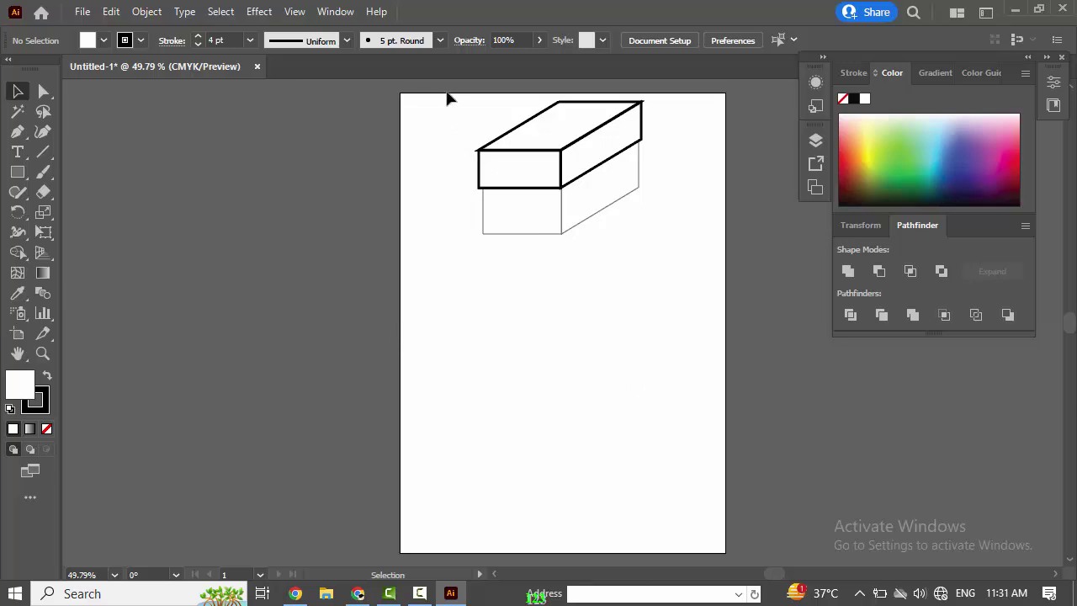
left_click_drag(447, 96, 655, 221)
left_click_drag(698, 309, 697, 308)
key("Delete")
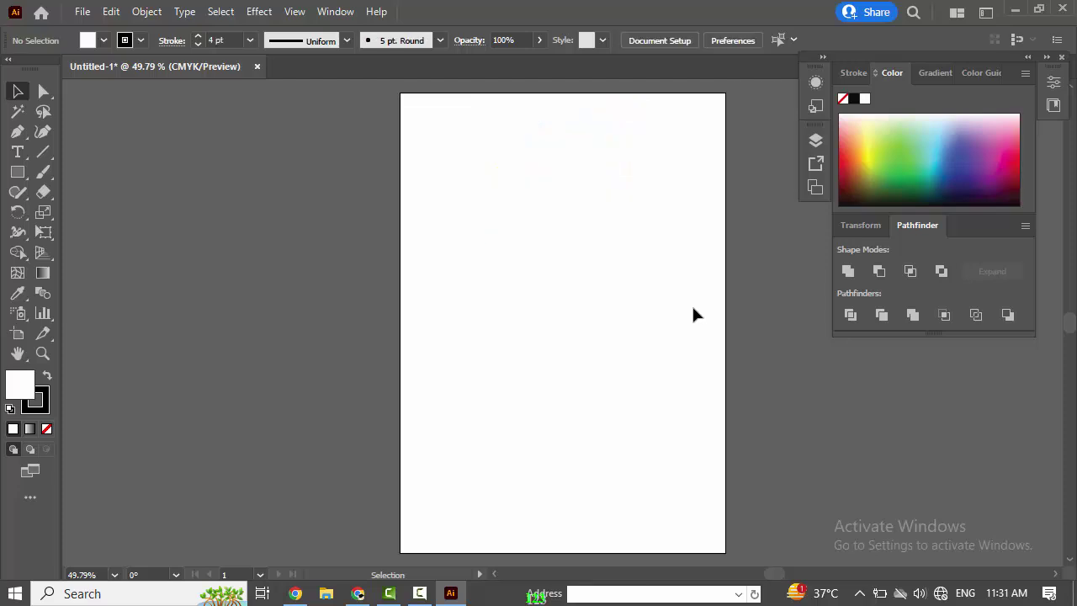